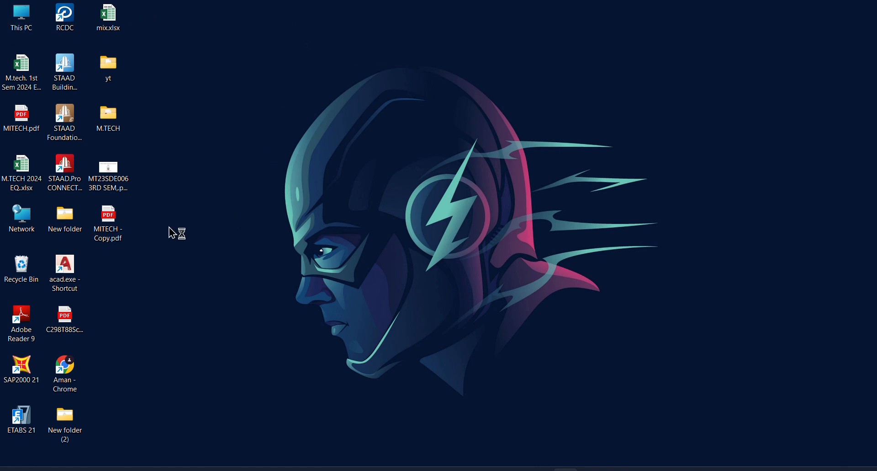
Step: Start ETABS and initialize a new model with built-in settings: Metric SI, India materials, Indian steel sections, IS 800:2007 and IS 456:2000
double_click(22, 413)
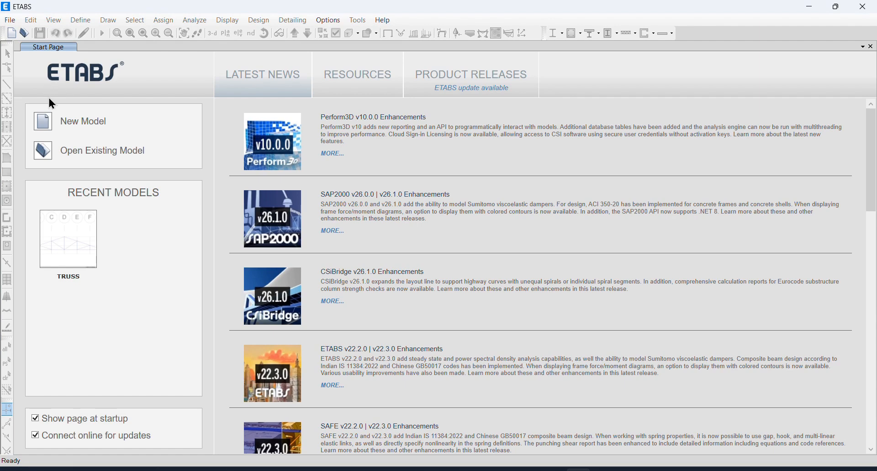
click(44, 122)
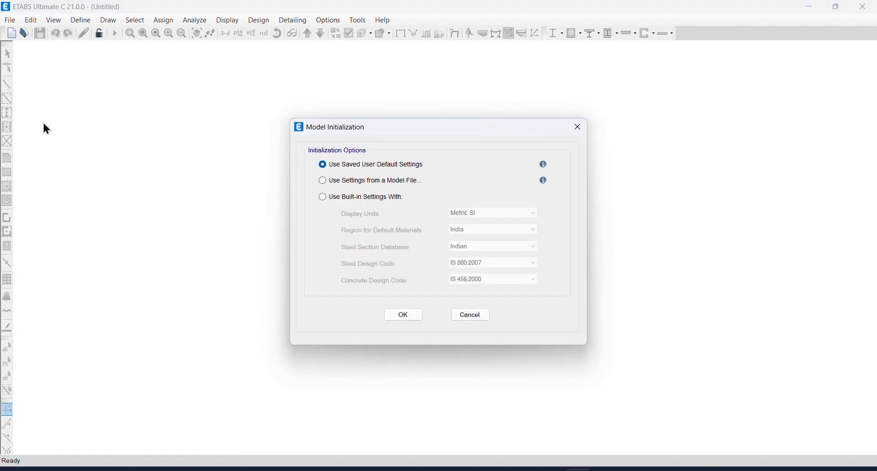
click(359, 198)
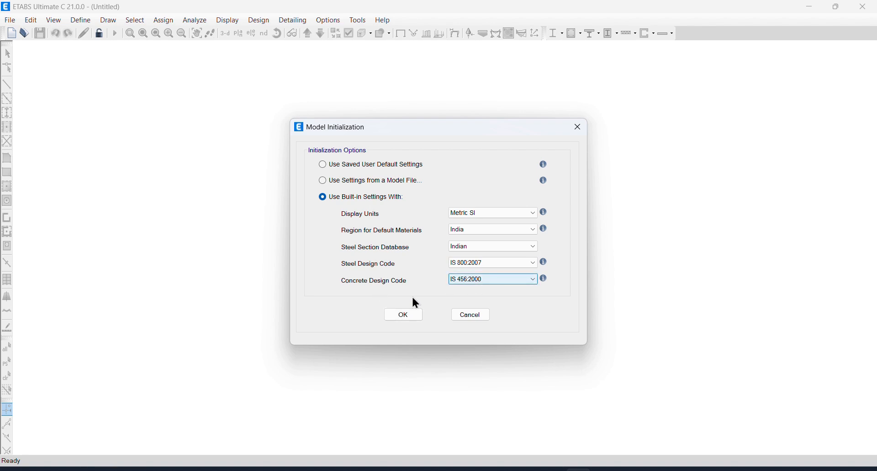
click(399, 317)
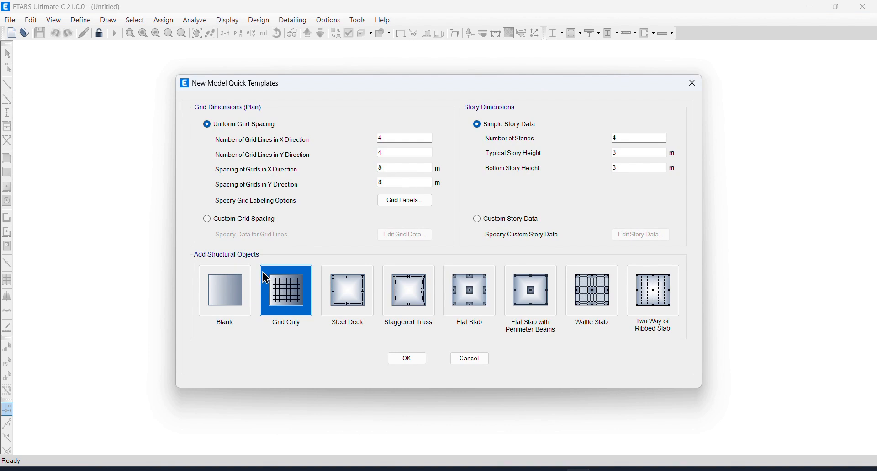
Step: Define a uniform plan grid with 3 lines in X at 5 m spacing and 5 lines in Y at 3 m spacing
double_click(399, 138)
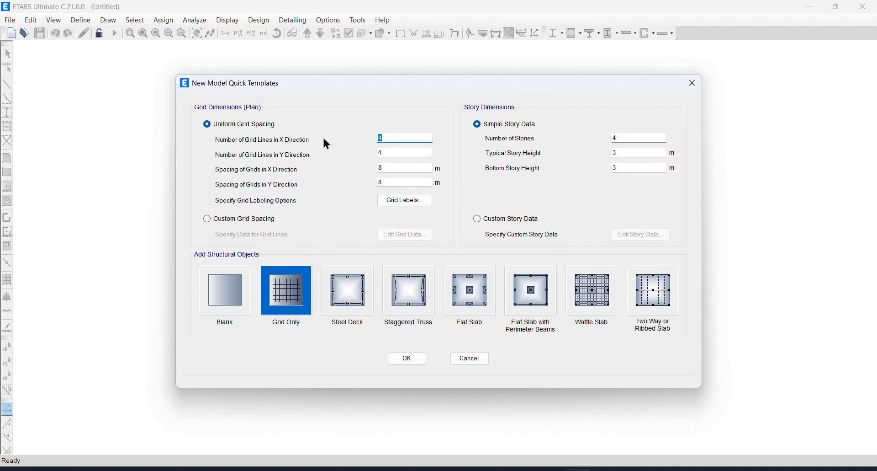
text(3)
double_click(405, 152)
double_click(392, 167)
key(Tab)
text(3)
Step: Set 5 stories with typical and bottom heights of 3.3 m, create the grid-only model and leave only the 3-D view open
double_click(632, 140)
text(5)
click(627, 152)
click(620, 168)
text(.3)
click(406, 358)
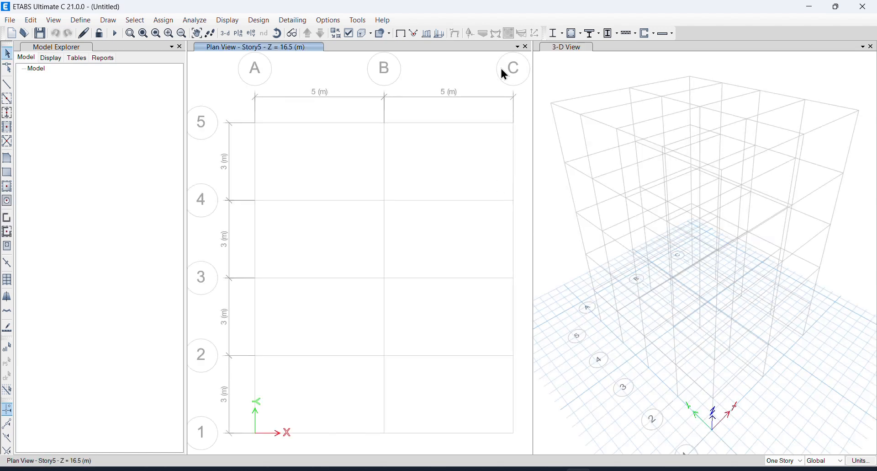
click(526, 47)
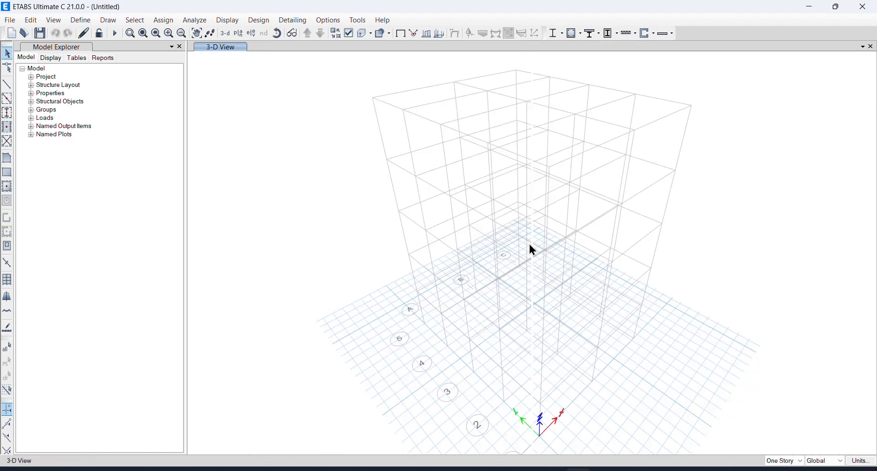
Step: Add a new Indian-standard concrete material of grade M25 to the material definitions
click(85, 21)
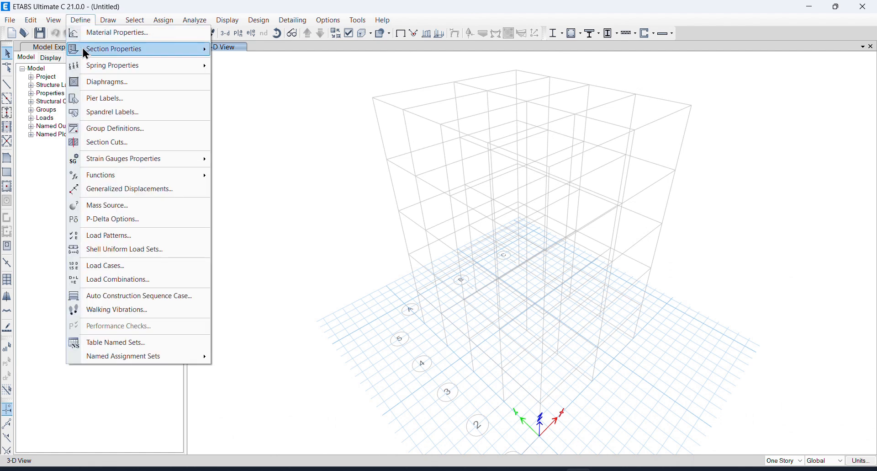
click(112, 34)
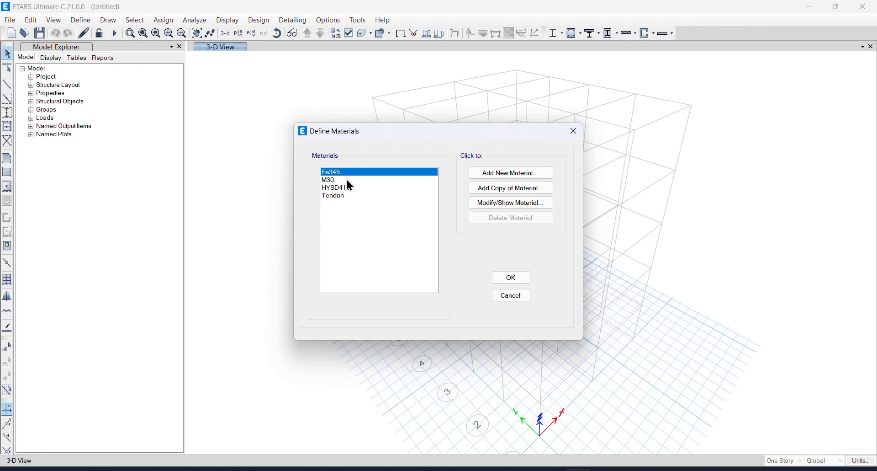
click(532, 173)
click(416, 215)
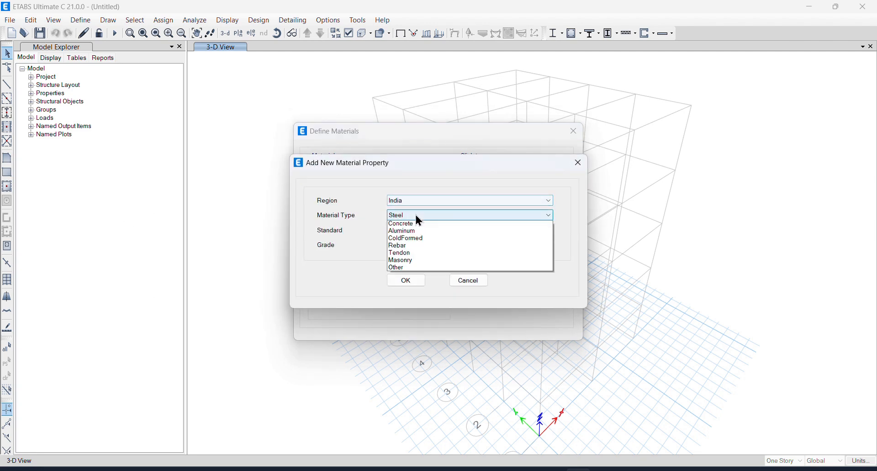
click(410, 234)
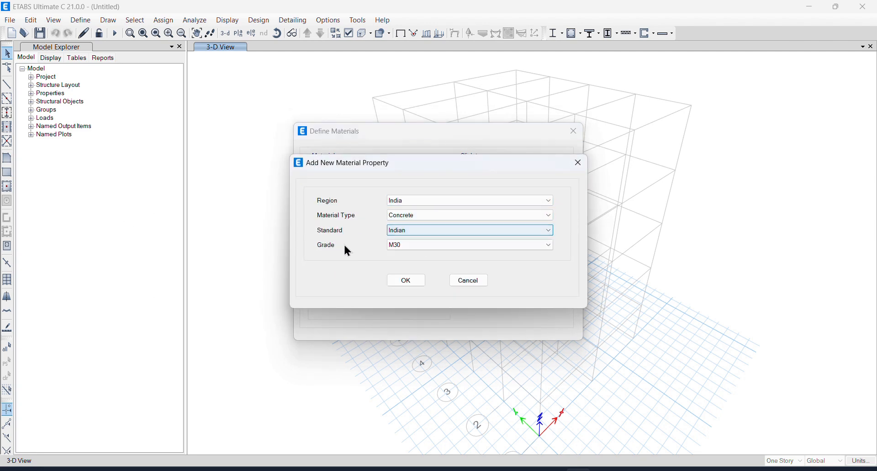
click(410, 243)
click(405, 261)
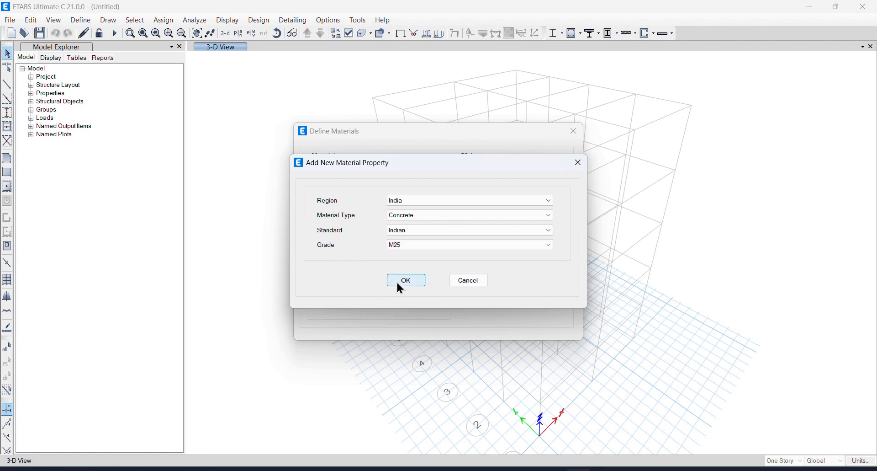
click(397, 281)
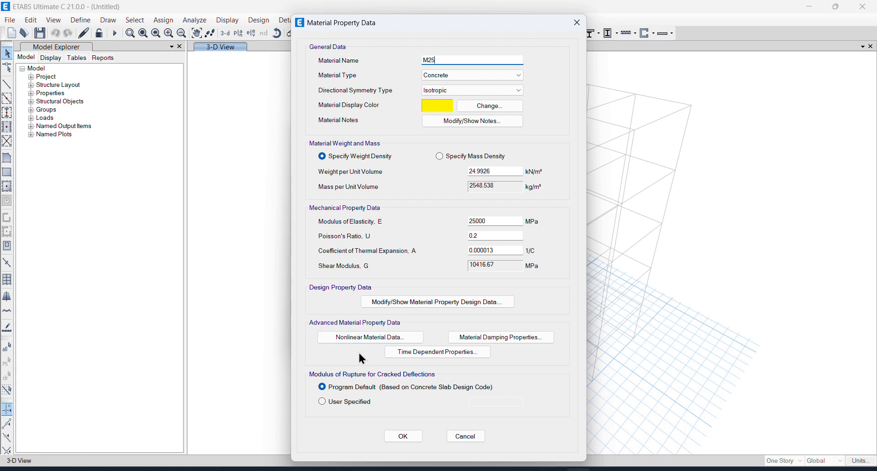
Step: Examine the M25 nonlinear material data, including the available hysteresis types and the concrete hysteresis parameters
click(388, 337)
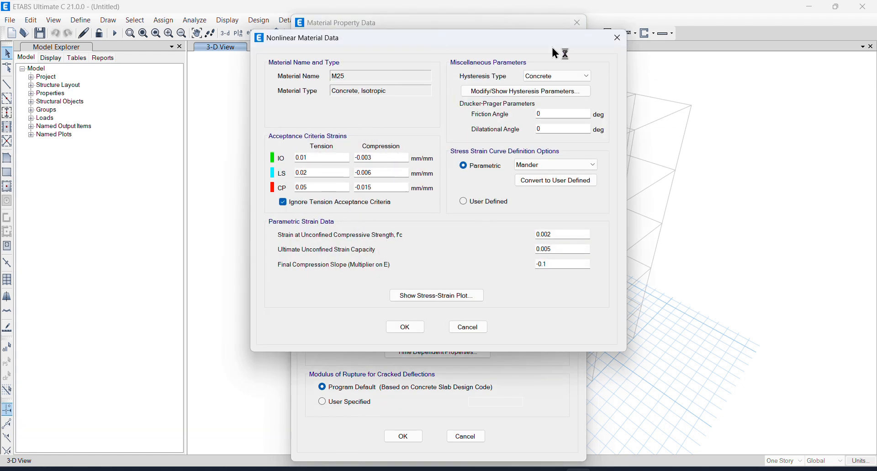
drag(558, 48, 428, 83)
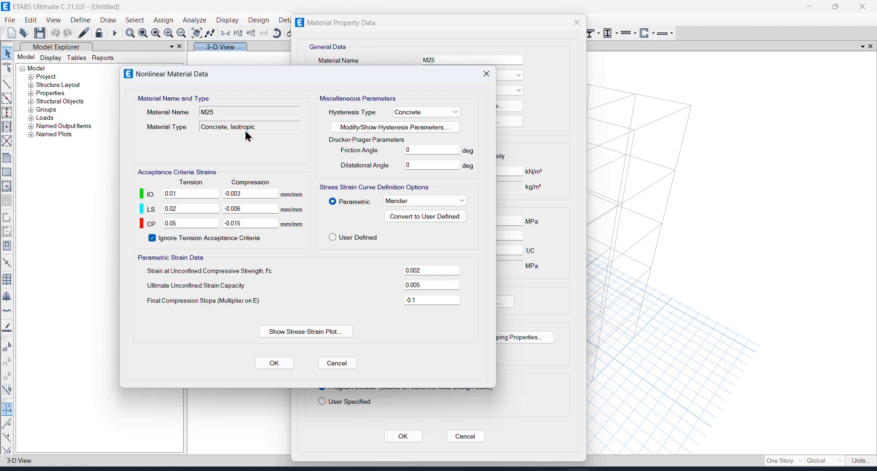
click(432, 115)
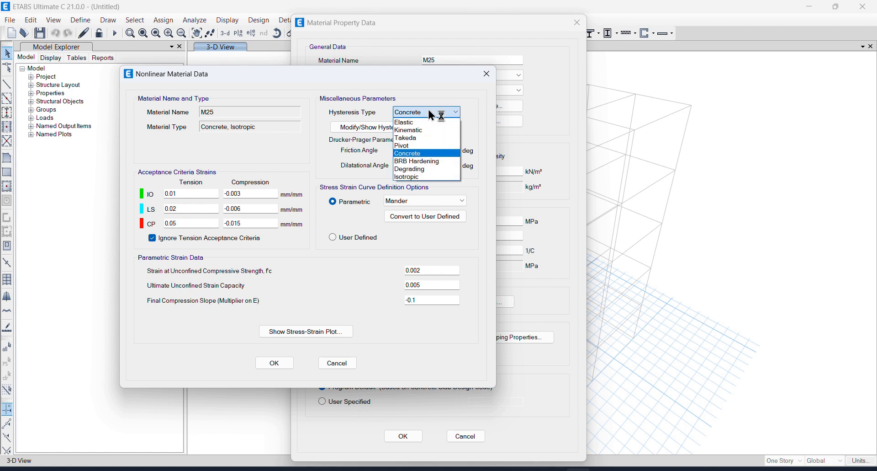
click(431, 112)
click(431, 114)
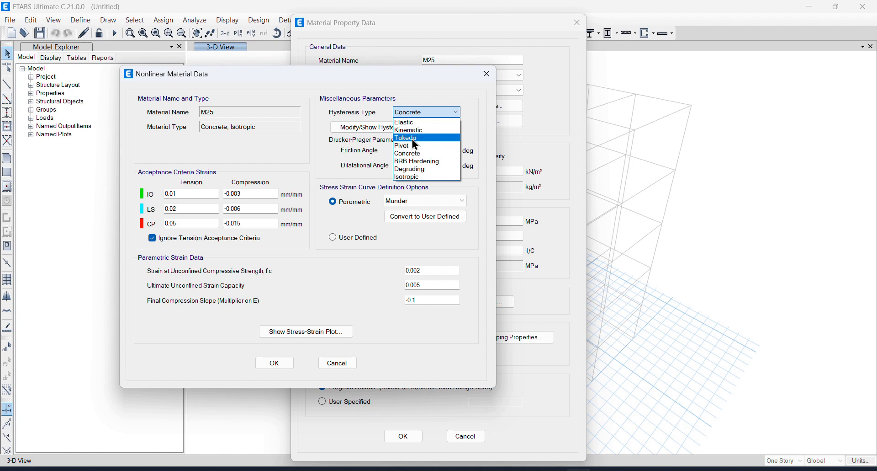
click(302, 152)
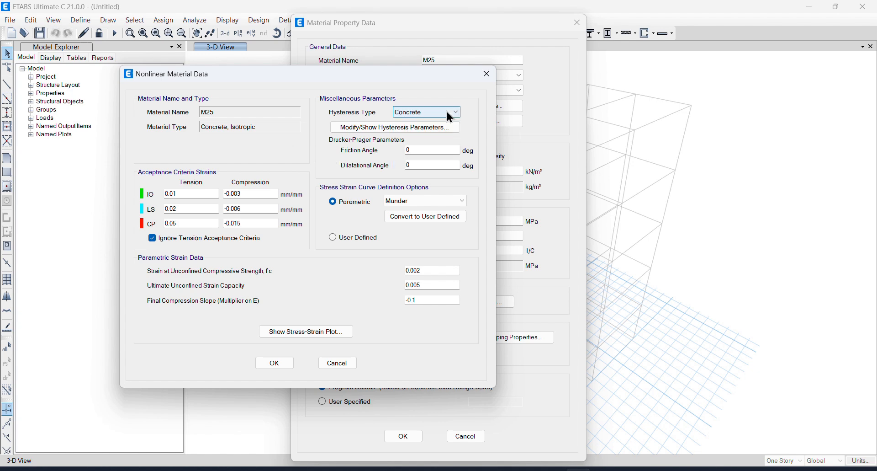
click(376, 128)
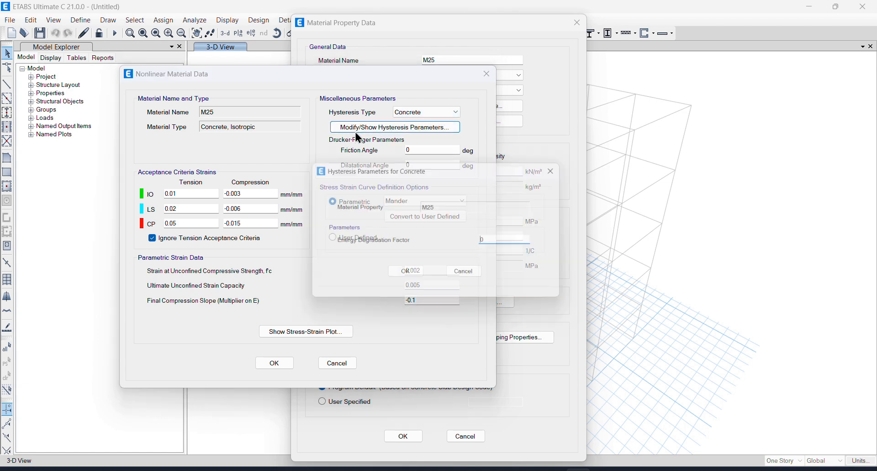
click(474, 275)
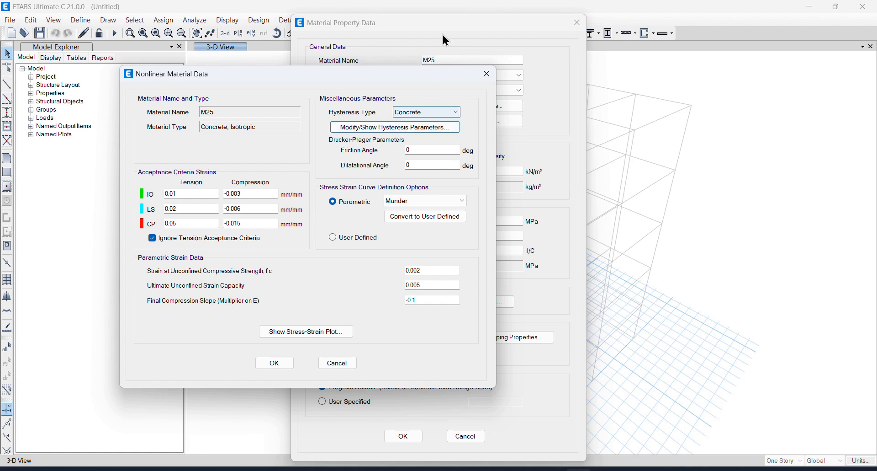
click(385, 19)
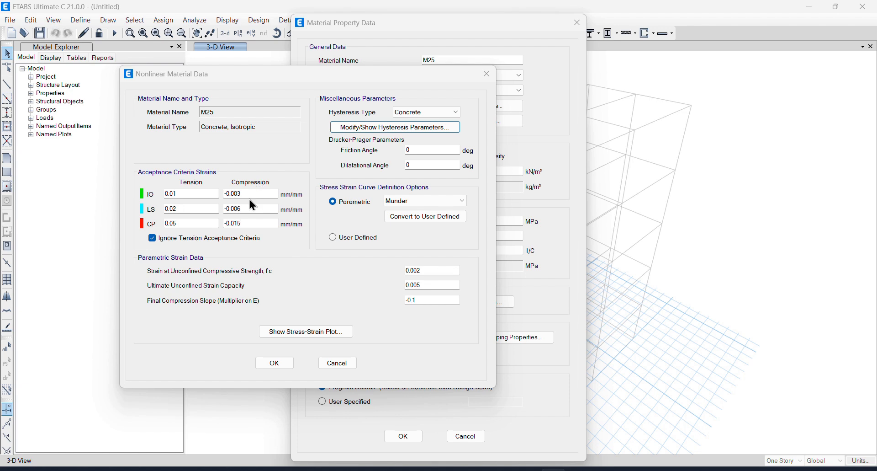
Step: Examine the M25 stress-strain plot, including the acceptance criteria points on the curve
click(275, 331)
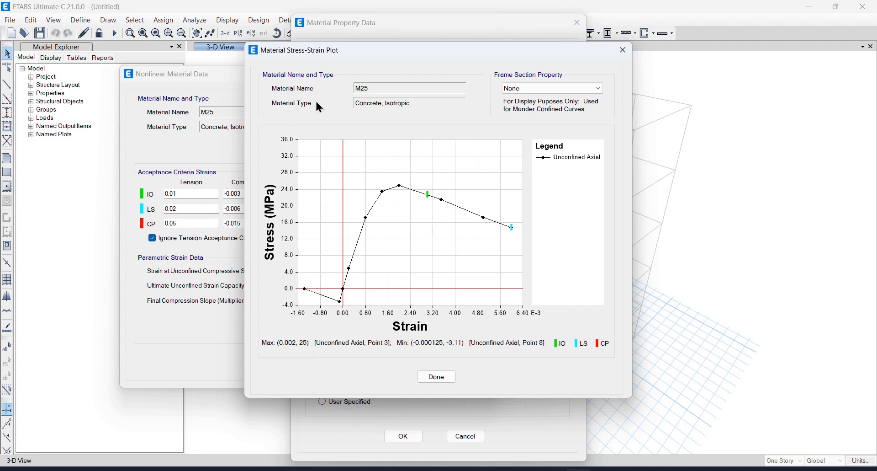
drag(395, 54, 456, 49)
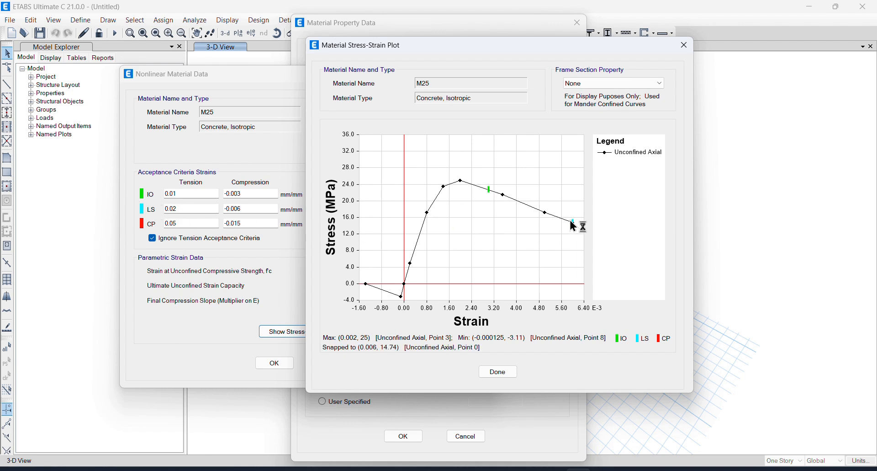
click(498, 371)
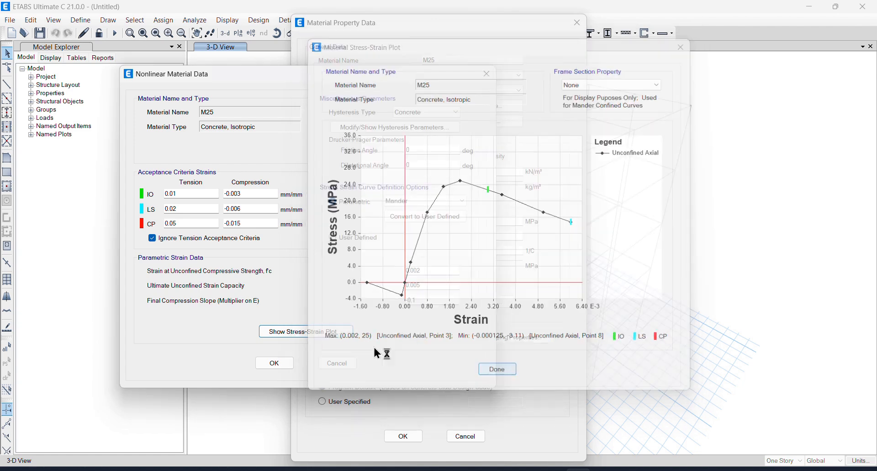
Step: Try compression acceptance strains of -0.0003 for IO, -0.0006 for LS and -0.0015 for CP, and check them on the stress-strain plot
click(233, 193)
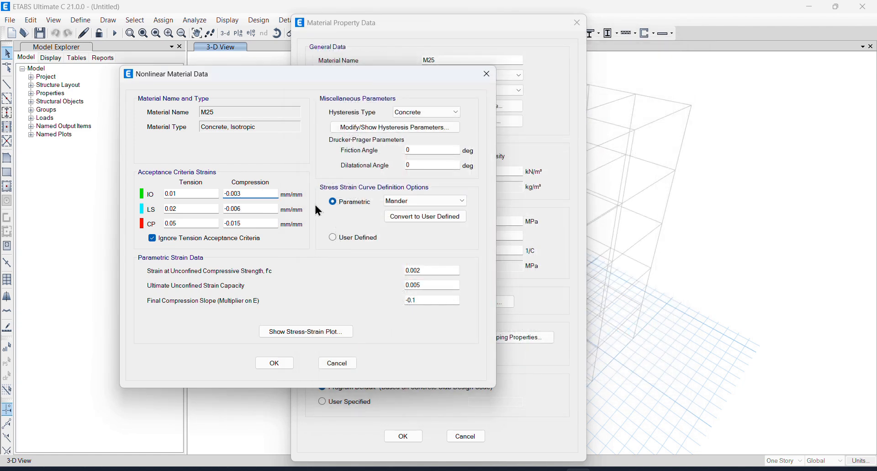
text(0)
click(233, 209)
text(0)
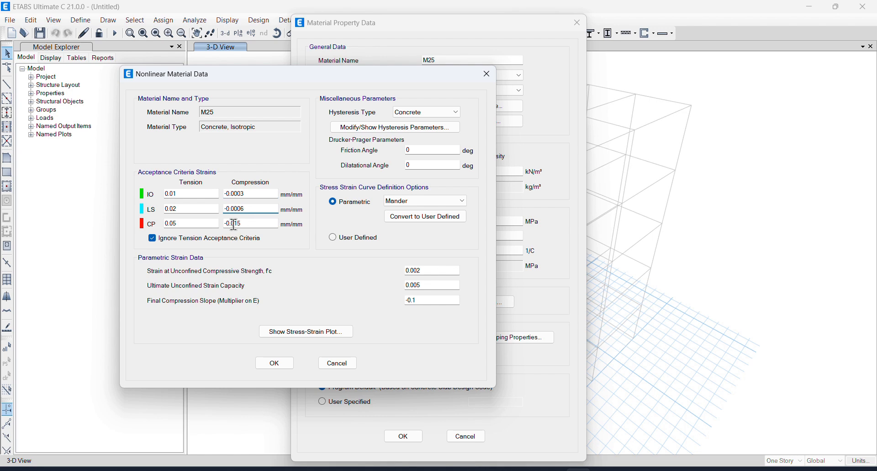
click(237, 223)
text(0)
click(290, 334)
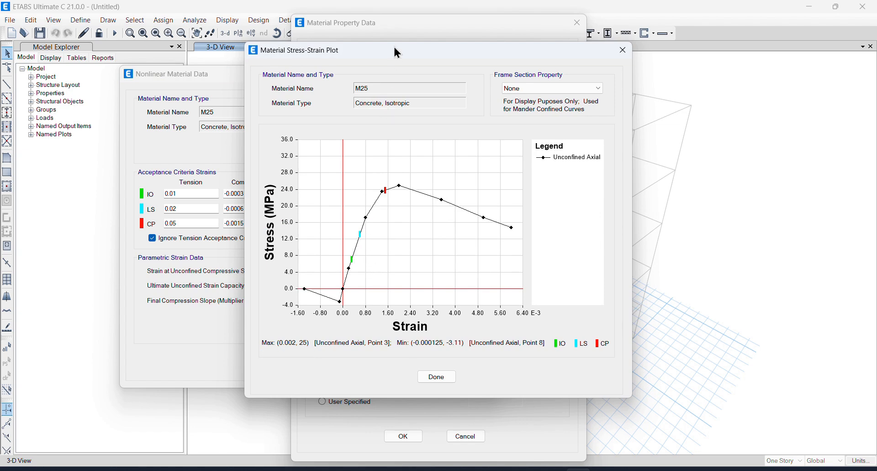
drag(394, 45, 443, 55)
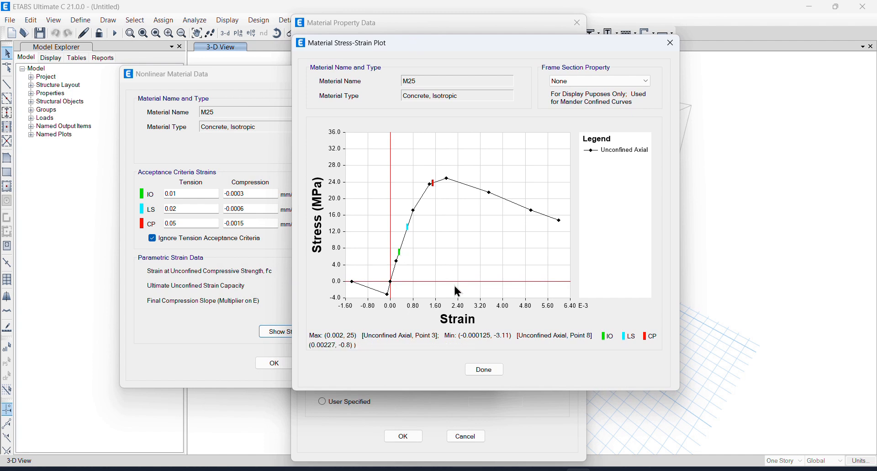
click(486, 368)
Step: Restore the compression acceptance strains to -0.003 for IO, -0.006 for LS and -0.015 for CP, and accept the nonlinear data
click(236, 194)
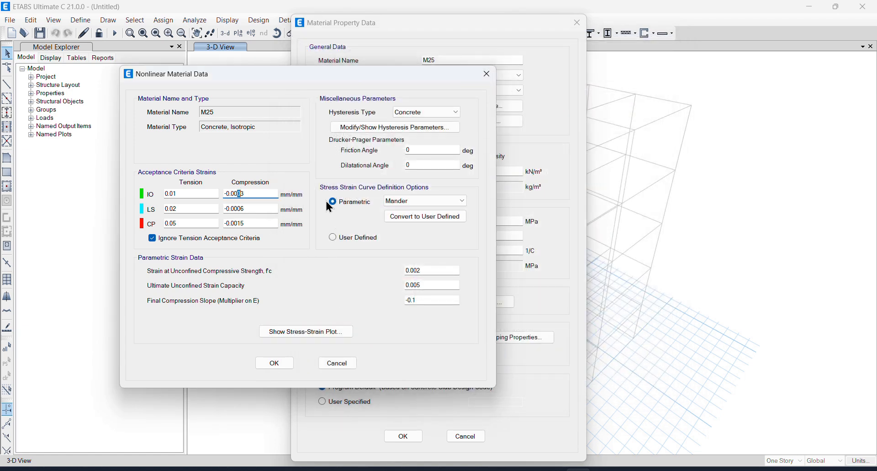
key(BackSpace)
click(239, 209)
key(BackSpace)
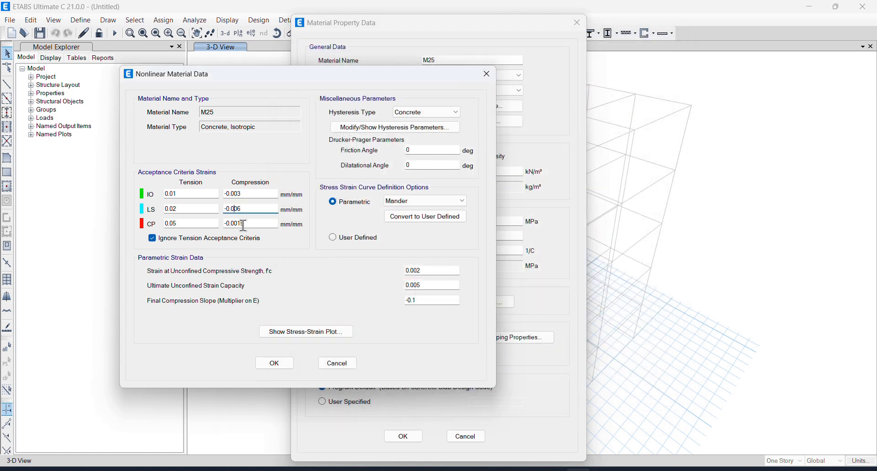
click(238, 223)
key(BackSpace)
click(260, 195)
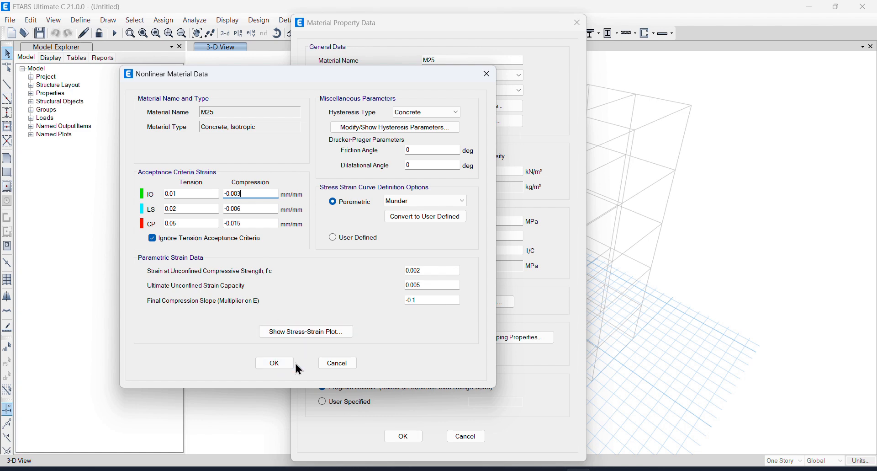
click(277, 364)
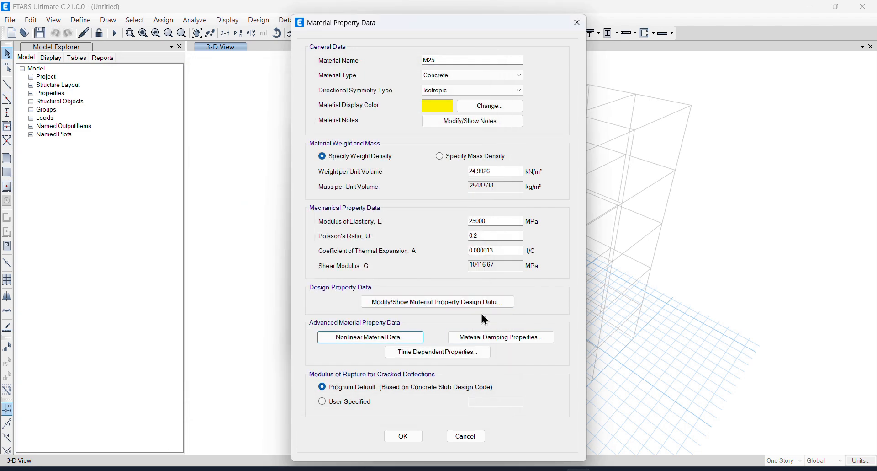
Step: Review and accept the M25 nonlinear material data, and accept a modal damping ratio of 0.05 for the material
click(368, 339)
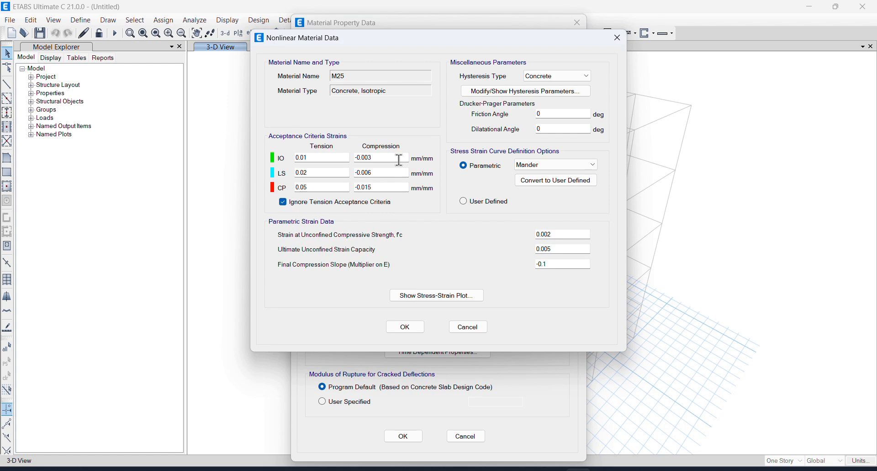
click(405, 327)
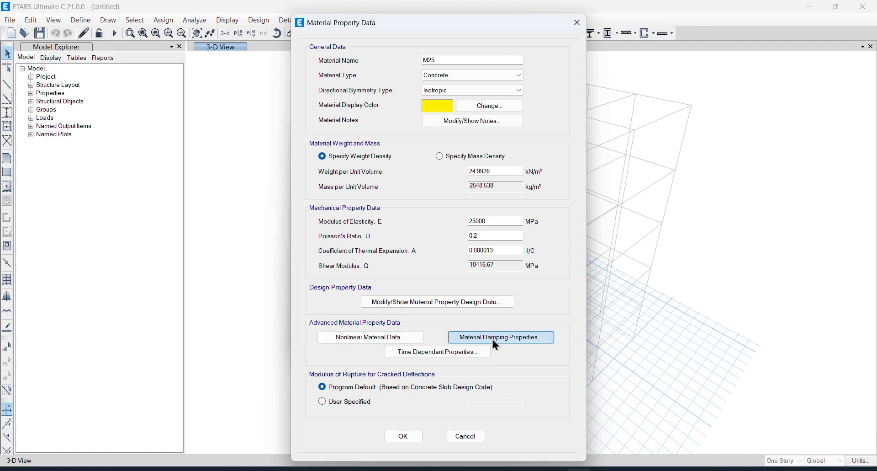
click(493, 339)
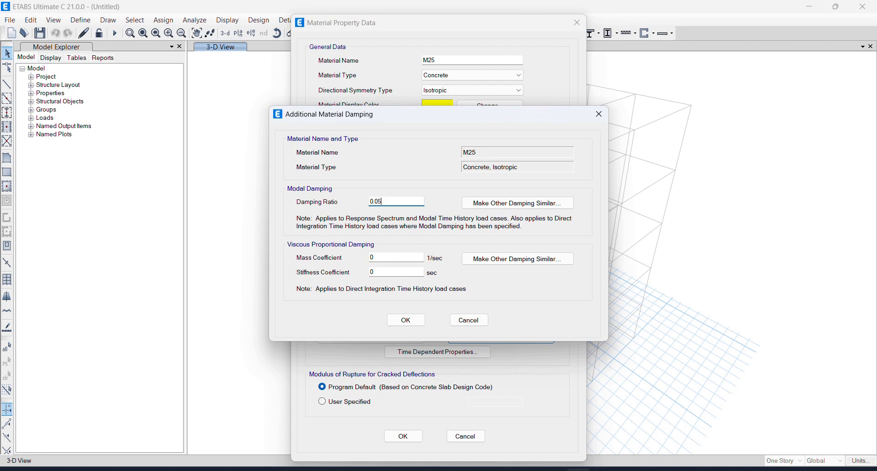
click(412, 321)
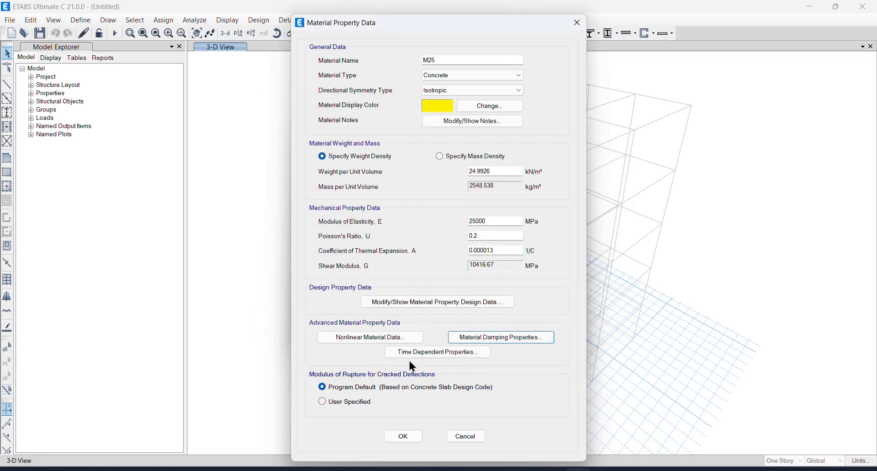
Step: Review the time-dependent properties of M25 with no time dependence enabled, and accept the material definition
click(413, 353)
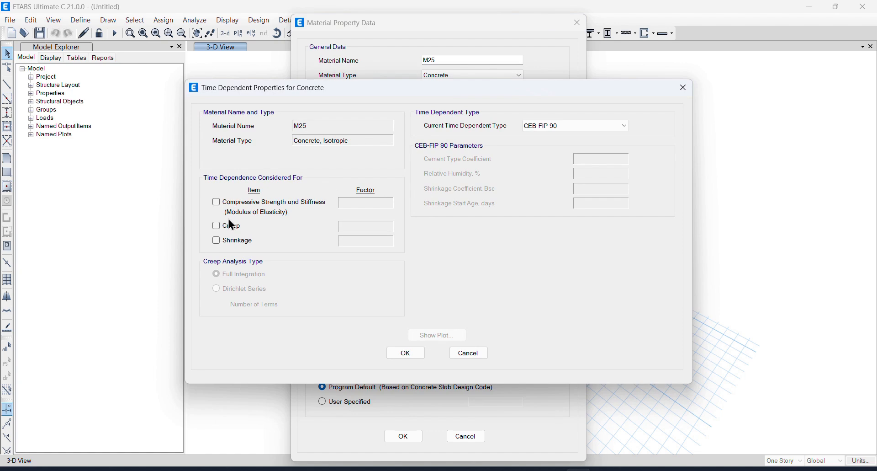
click(405, 356)
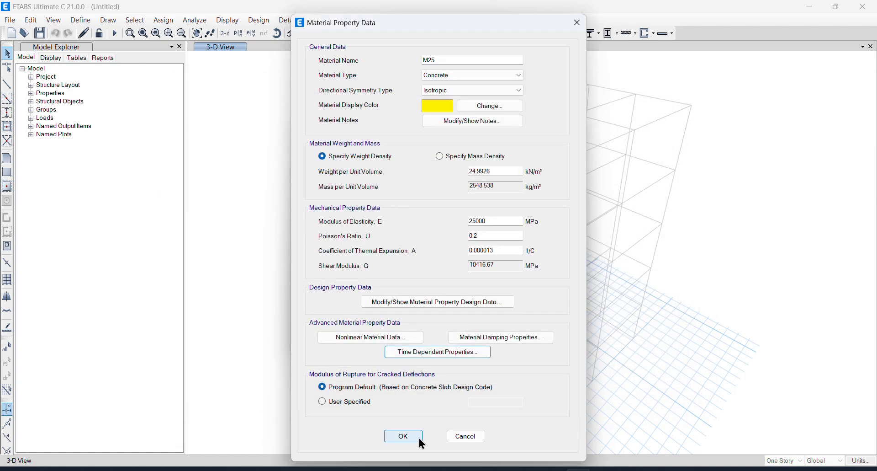
click(403, 438)
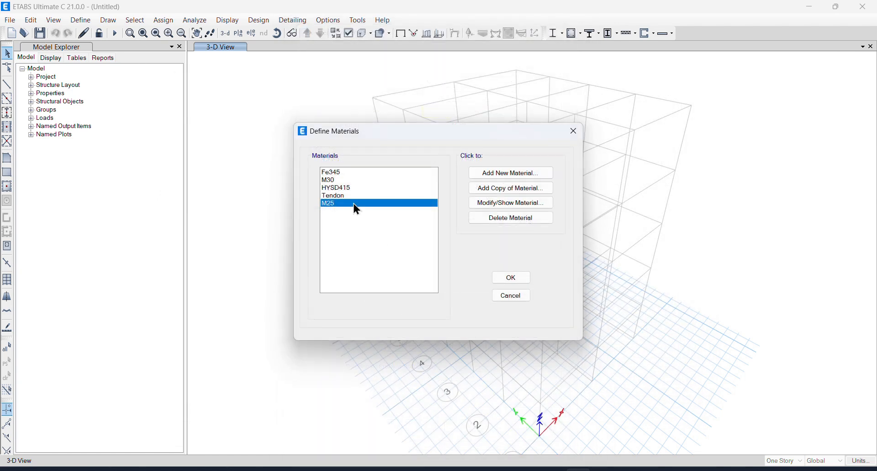
click(366, 195)
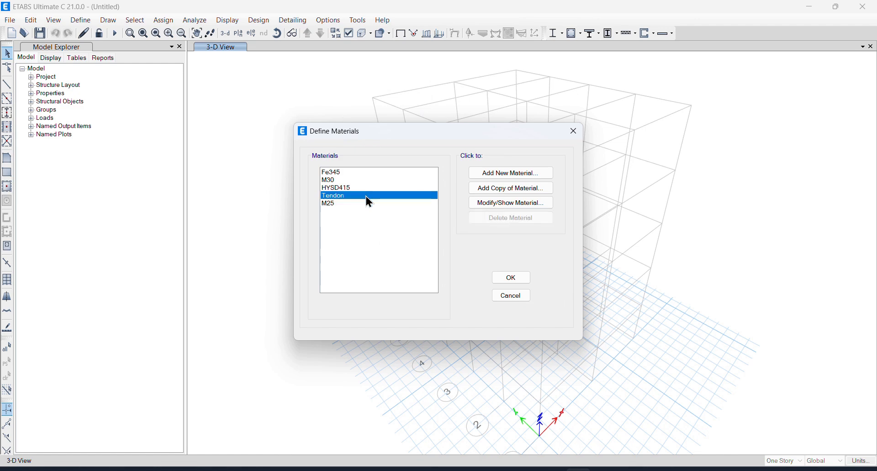
click(343, 204)
click(507, 174)
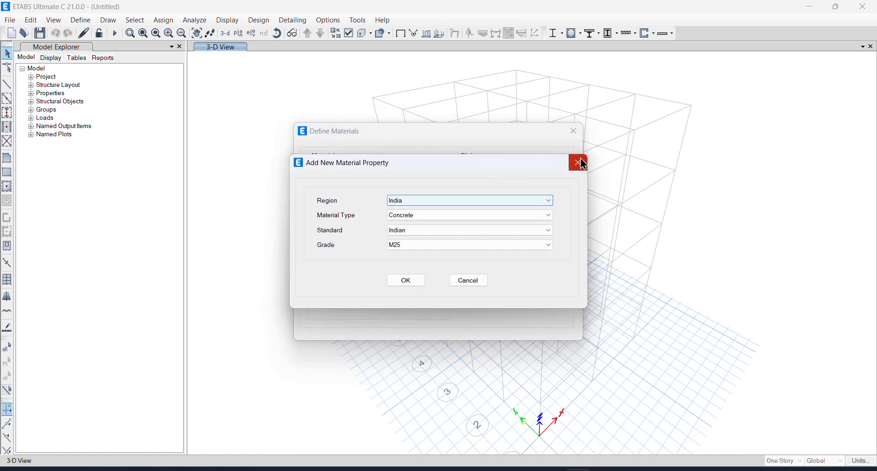
click(578, 163)
Step: Add a new rebar material for the India region with the Indian standard and HYSD Grade 500
click(526, 174)
click(409, 216)
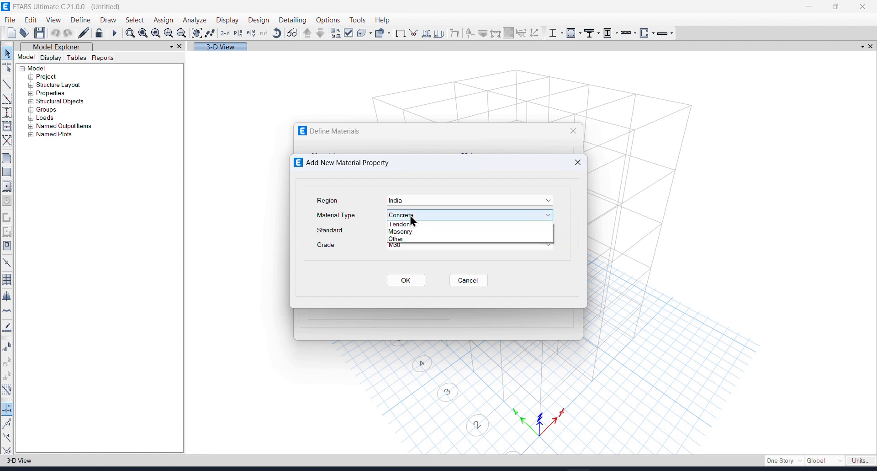
click(401, 268)
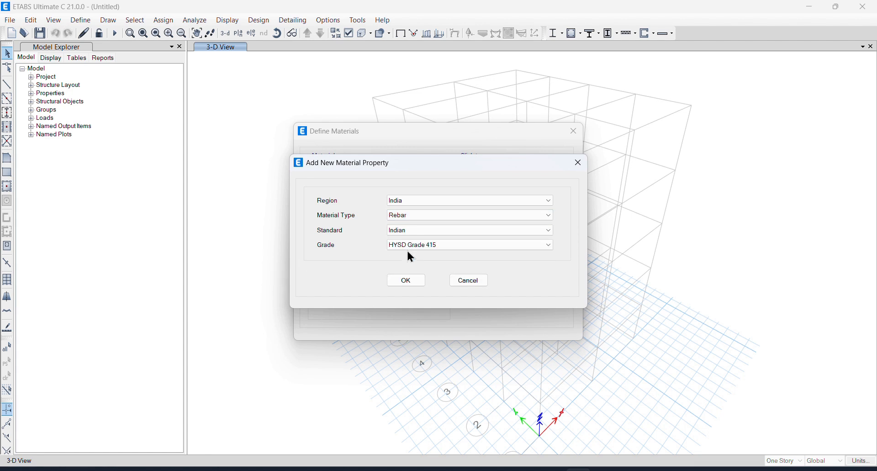
click(416, 246)
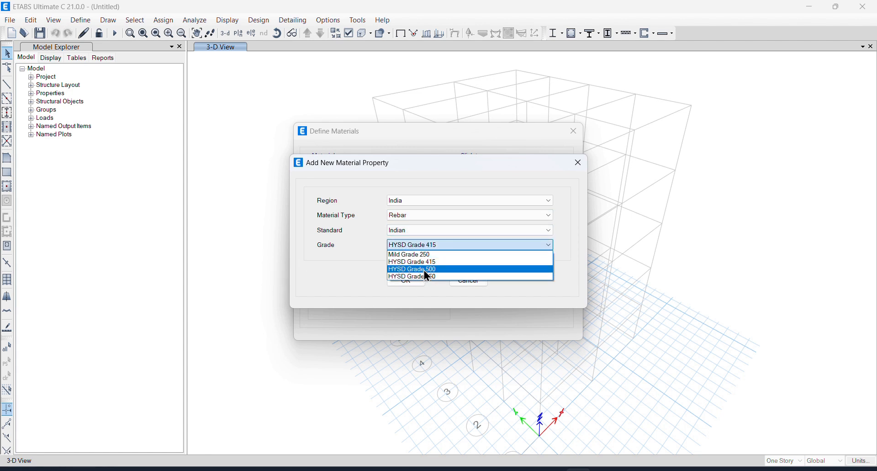
click(427, 270)
click(418, 280)
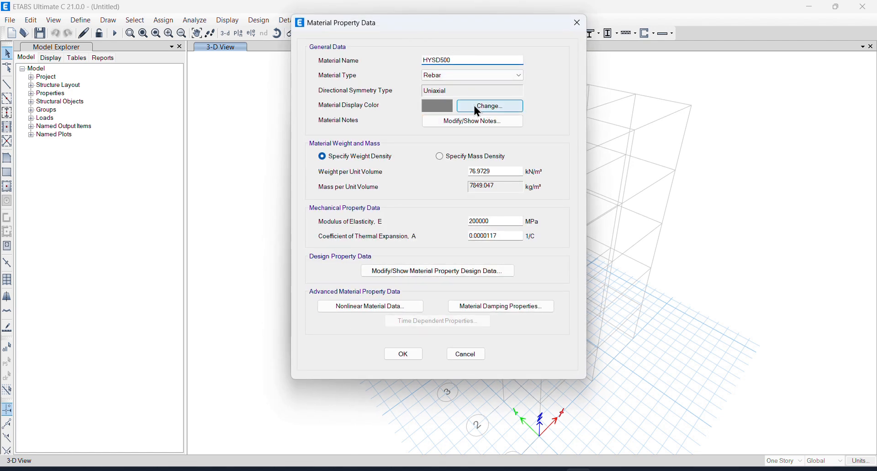
Step: Examine the HYSD500 design strengths and its nonlinear material data, including the stress-strain plot
click(420, 270)
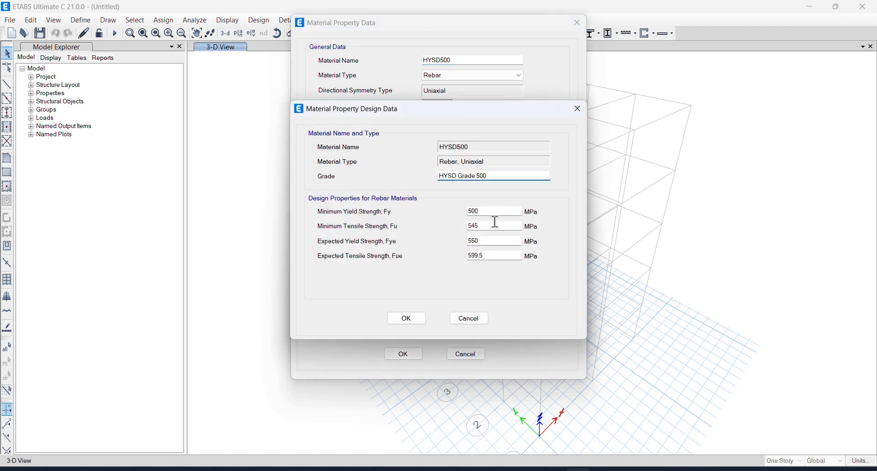
click(579, 110)
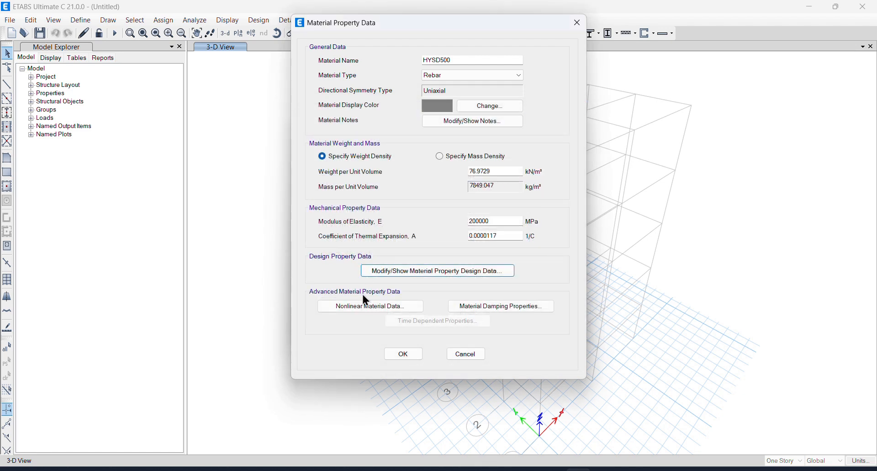
click(339, 306)
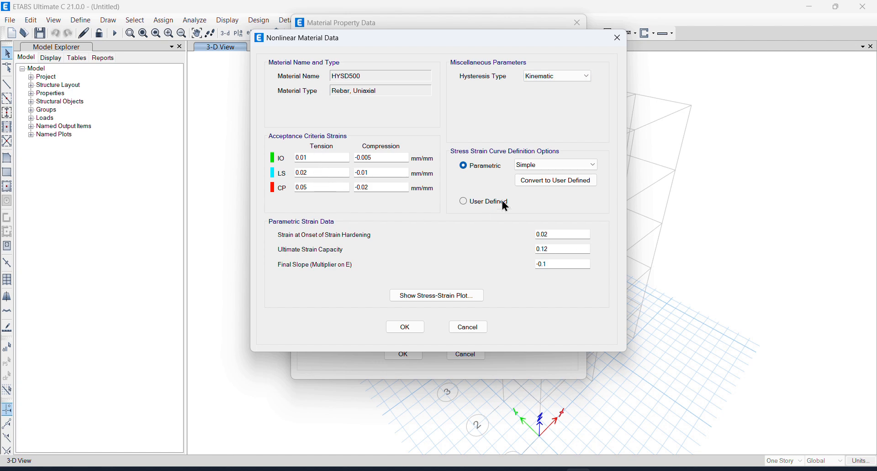
click(429, 297)
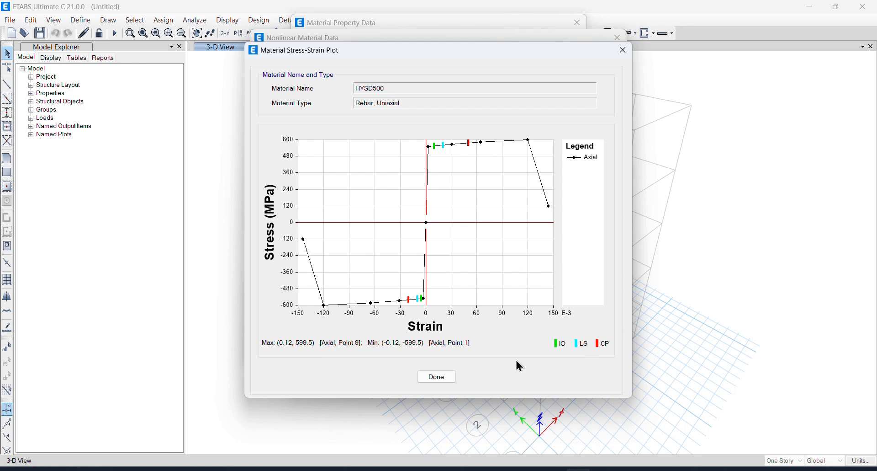
click(438, 376)
click(400, 329)
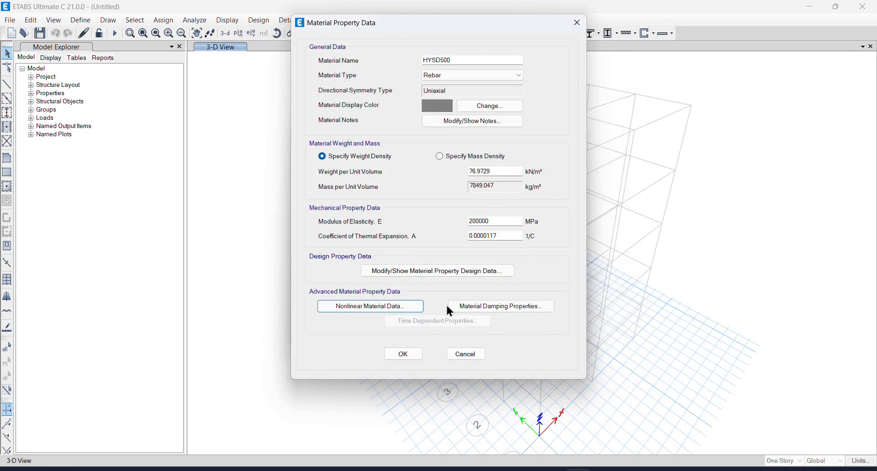
Step: Check the HYSD500 damping properties, then accept the rebar material and the list of defined materials
click(473, 309)
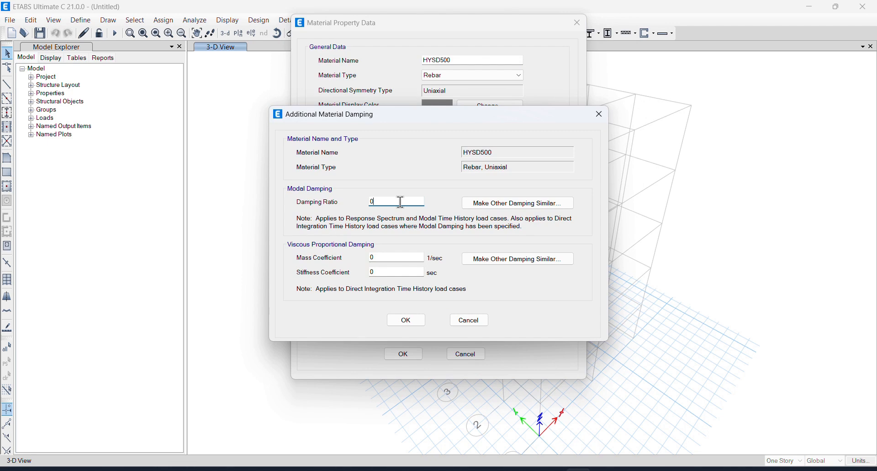
click(473, 321)
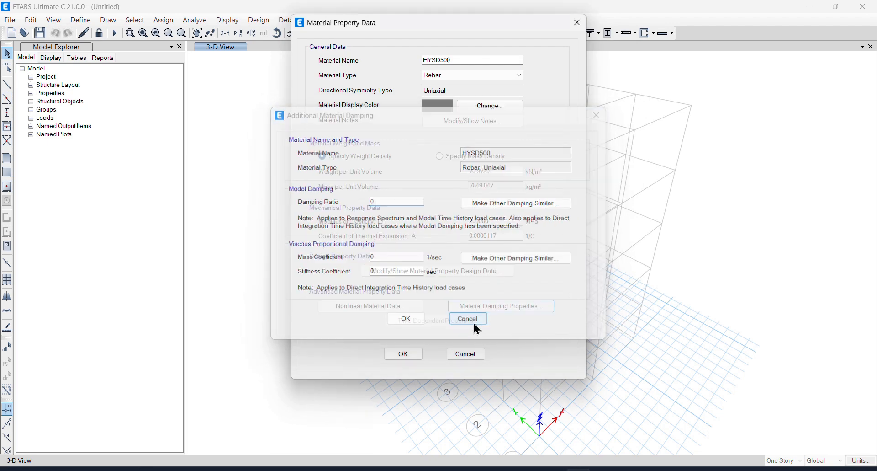
click(403, 354)
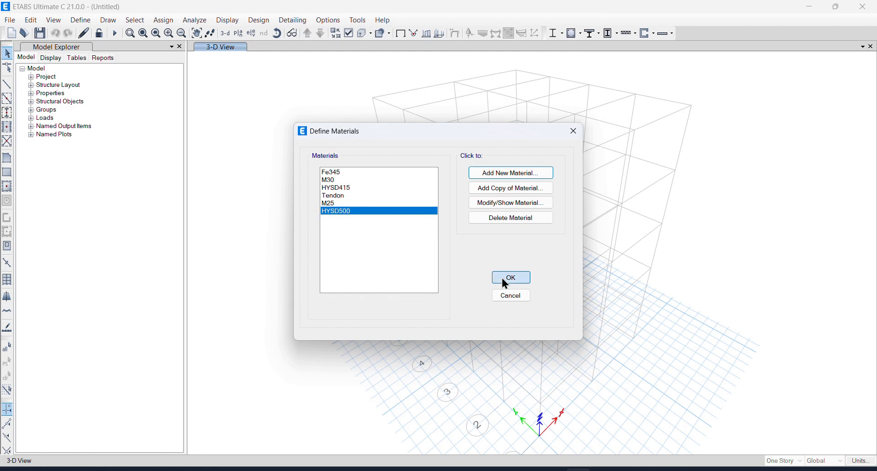
click(506, 277)
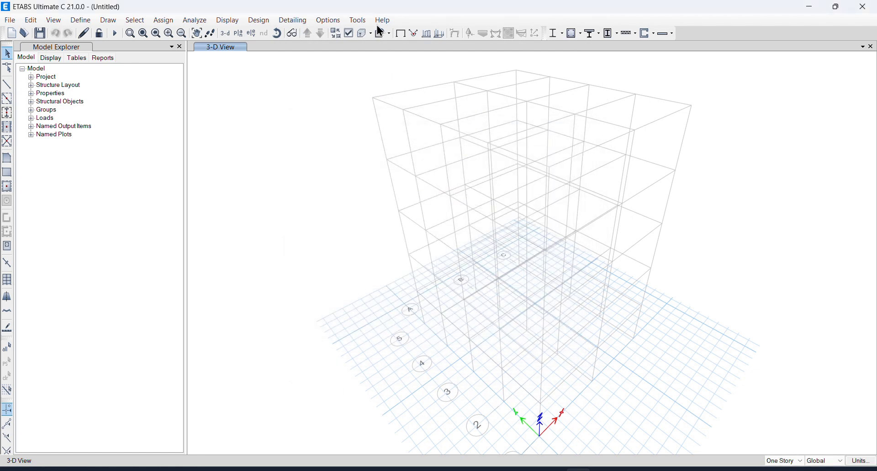